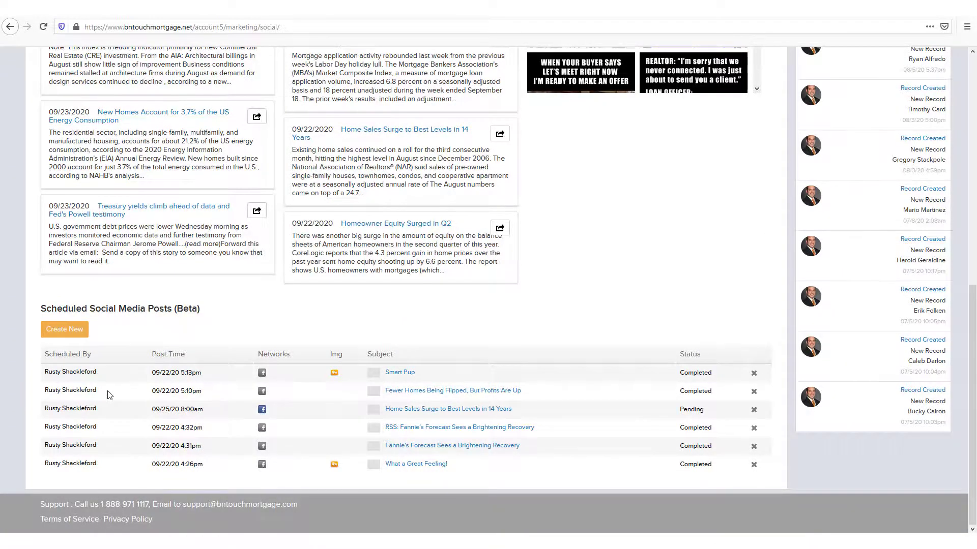
- Open the Facebook Ads (Beta) section of Social Marketing
scroll(109, 395, up, 10)
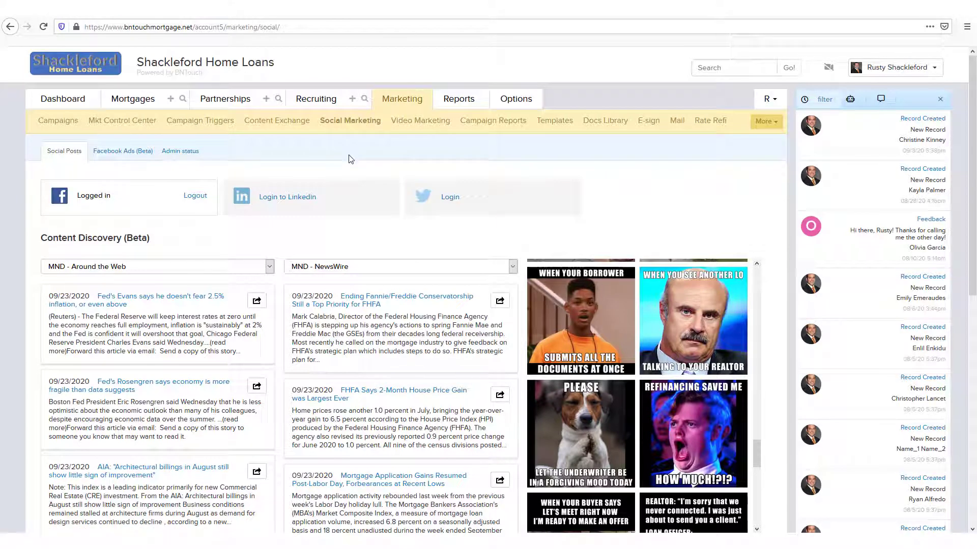
click(776, 122)
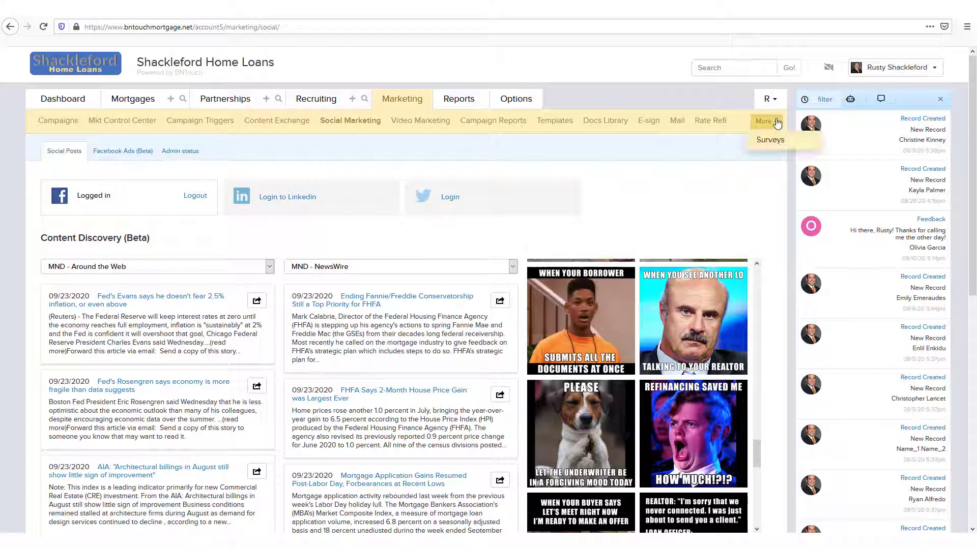
click(704, 157)
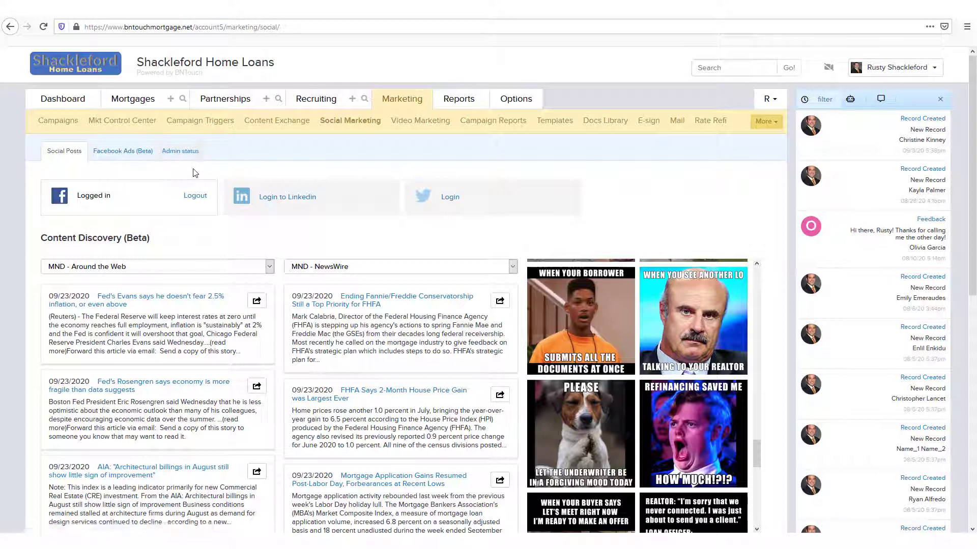
click(136, 156)
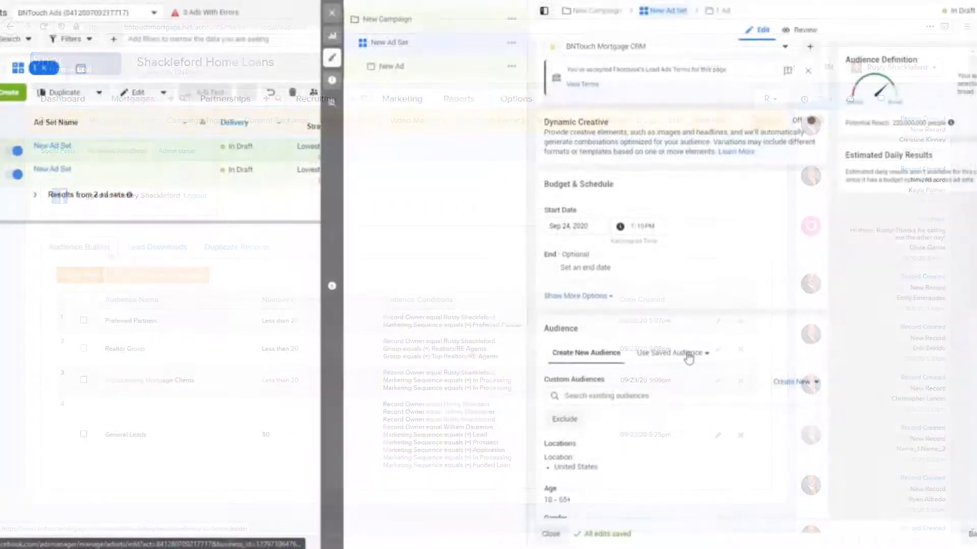
- Switch to Facebook Ads Manager and search the new ad set's existing custom audiences for "leads"
click(655, 399)
click(654, 398)
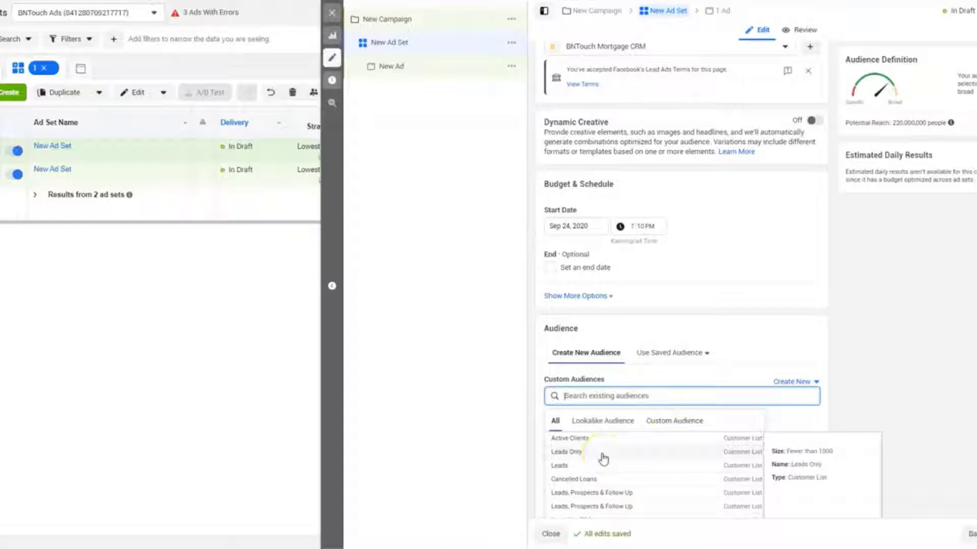
click(670, 424)
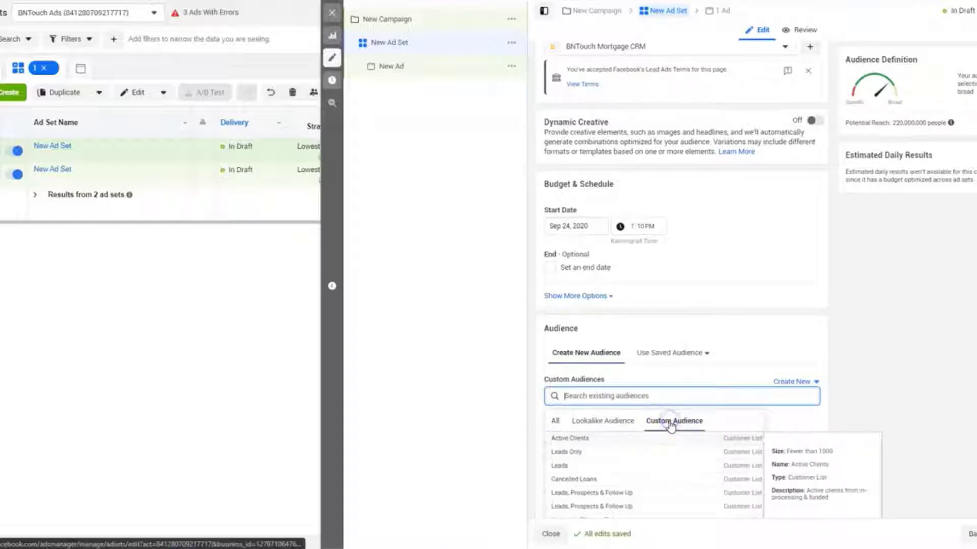
click(575, 454)
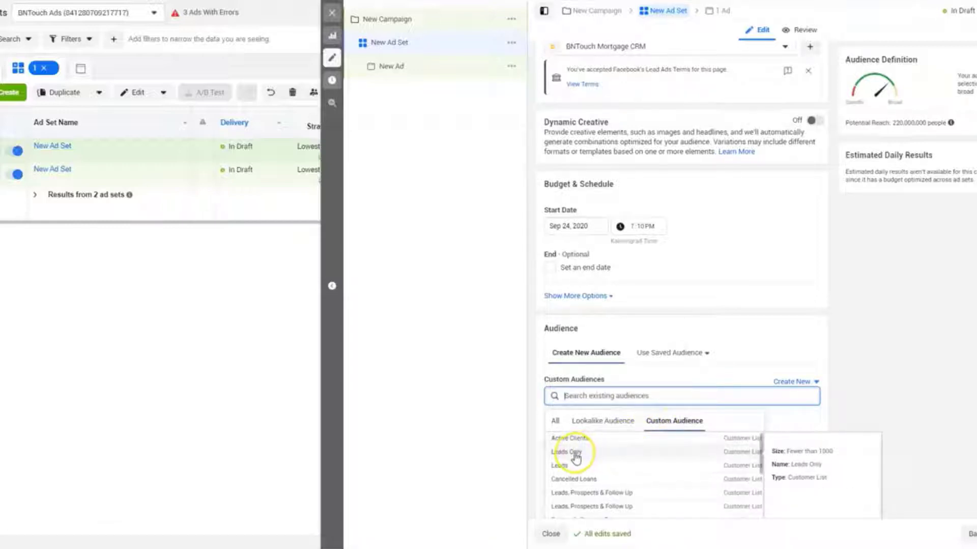
click(589, 394)
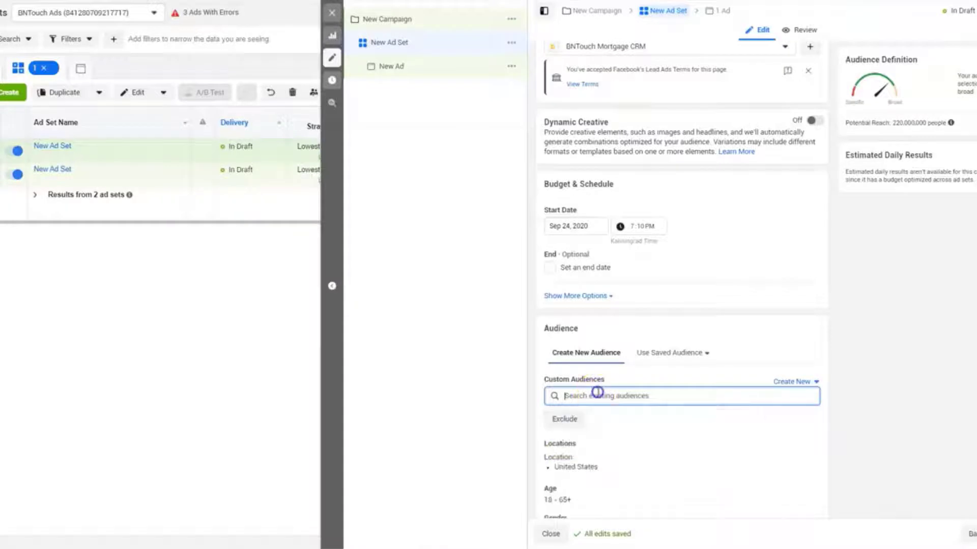
text(leads)
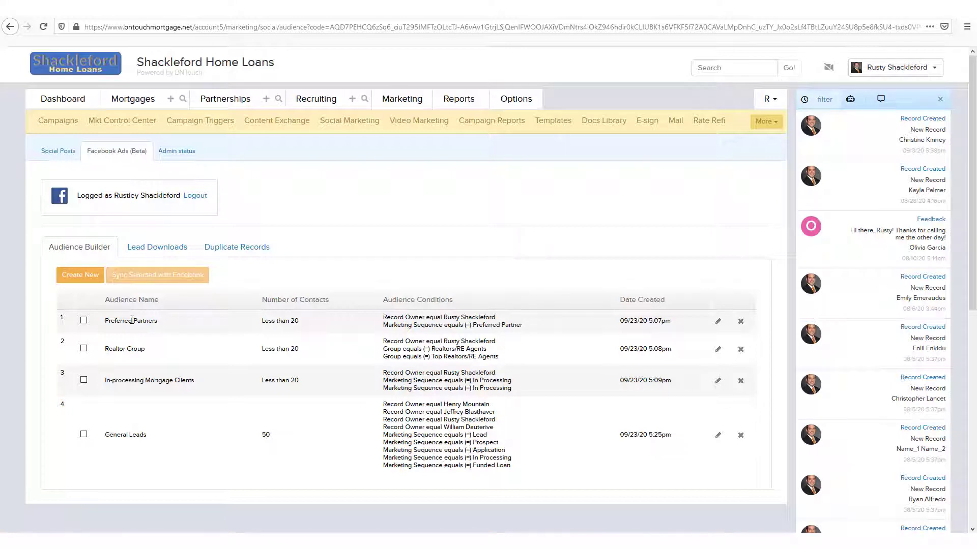
- Switch back to the BNTouch CRM and begin a new audience named New Lead Group, keeping Mortgages as its database
click(82, 275)
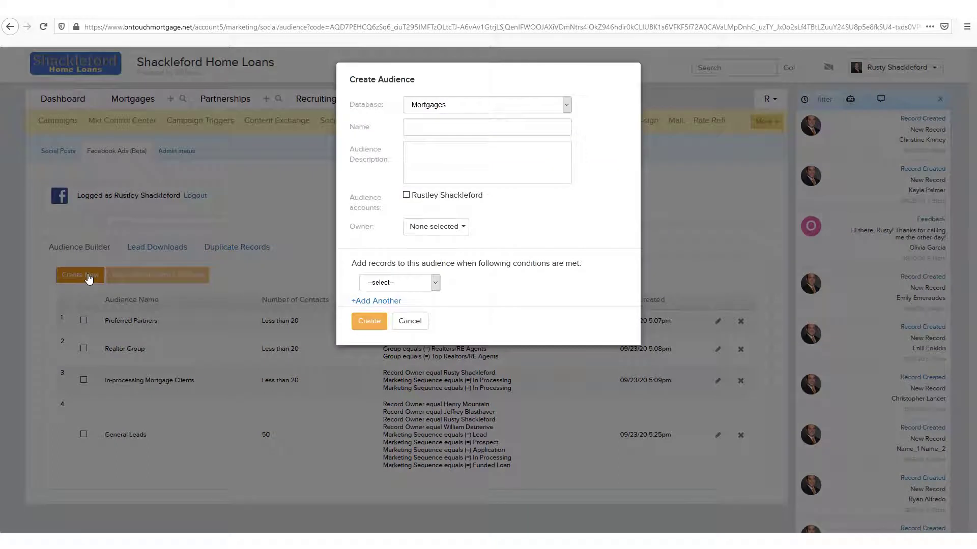
click(470, 107)
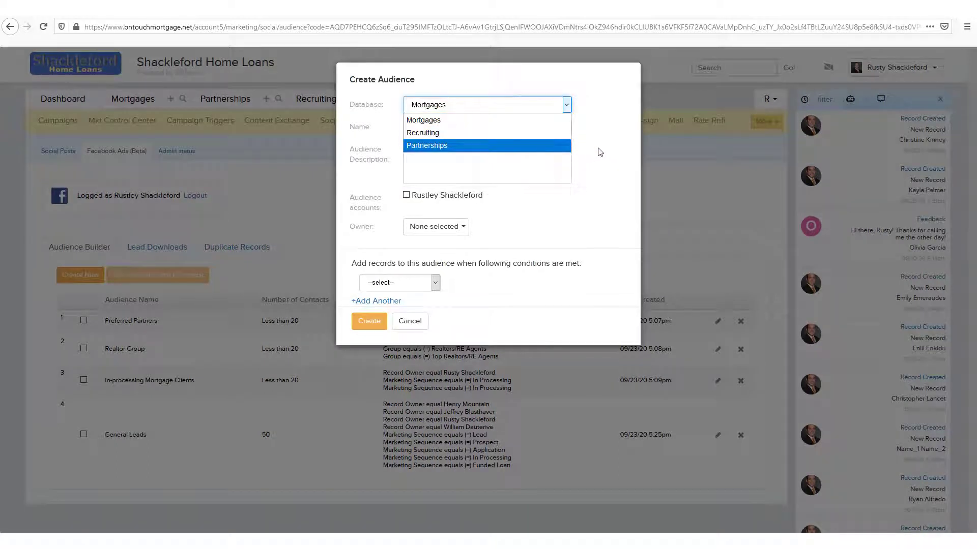
click(612, 133)
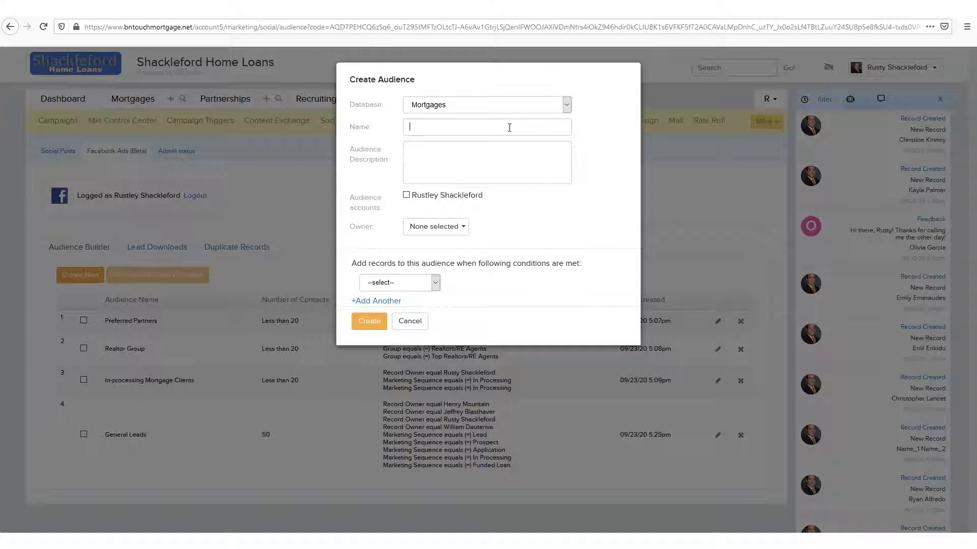
text(New)
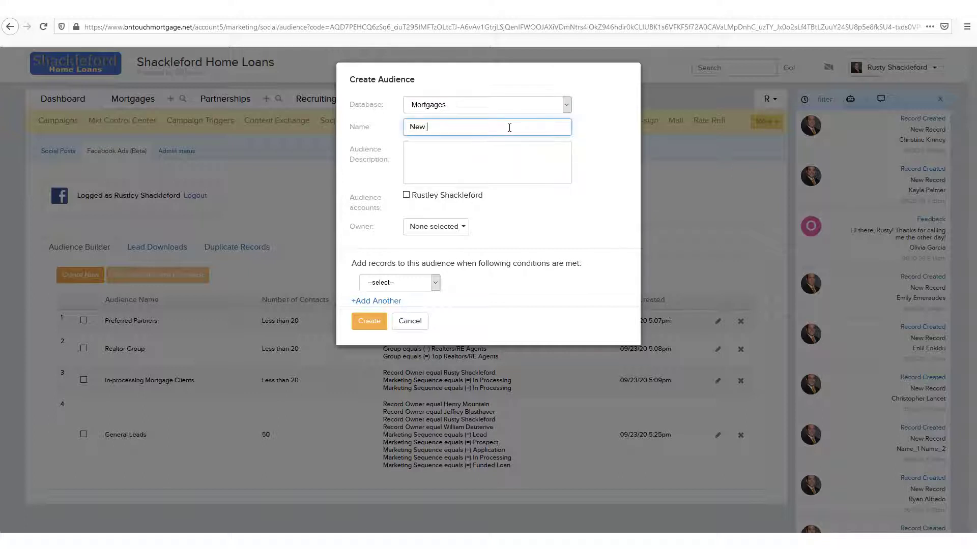
text( Lead Group)
click(484, 162)
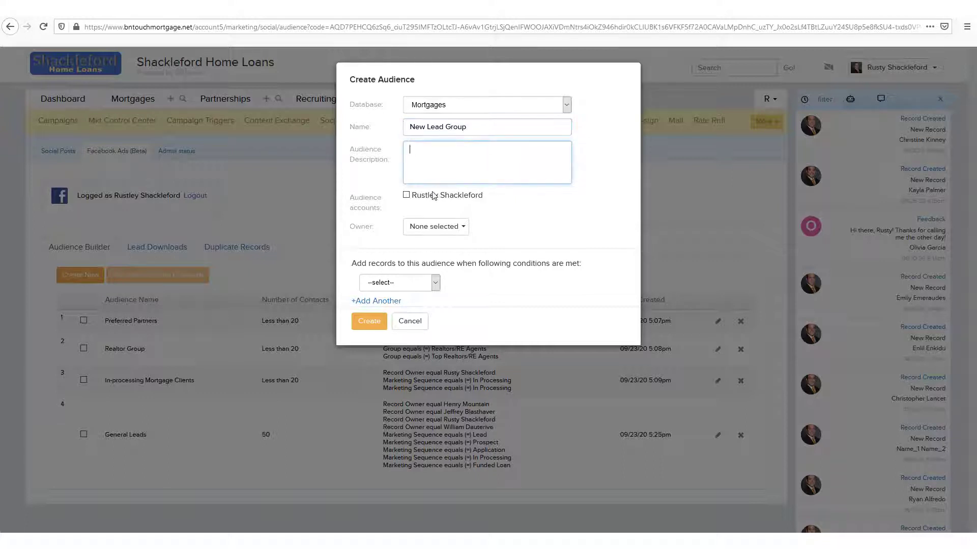
- Assign the audience to the connected Facebook account and include all listed record owners
click(406, 197)
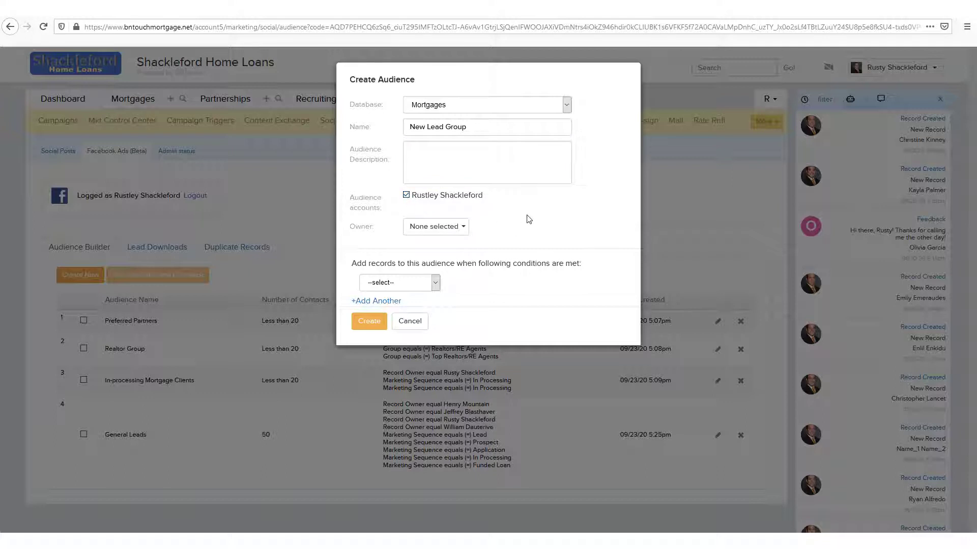
click(455, 229)
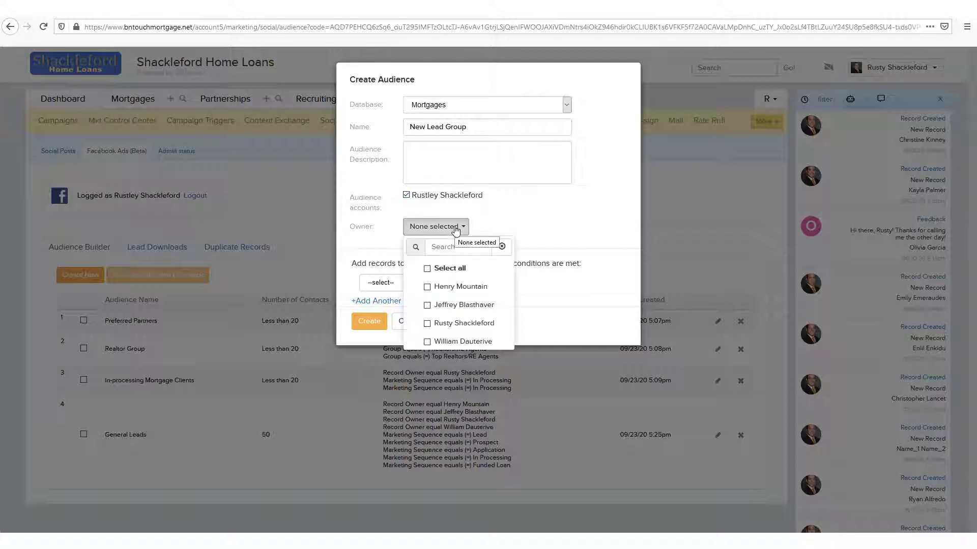
click(427, 270)
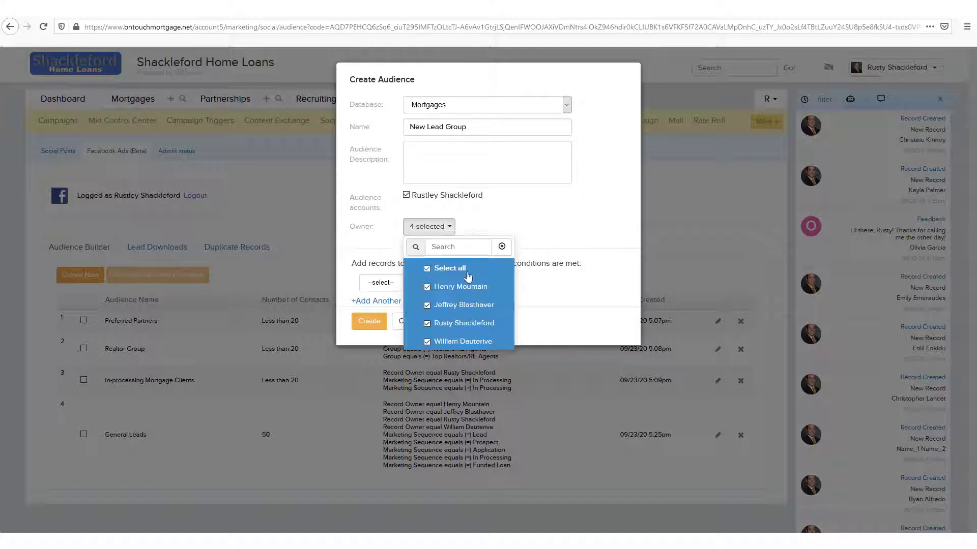
click(526, 226)
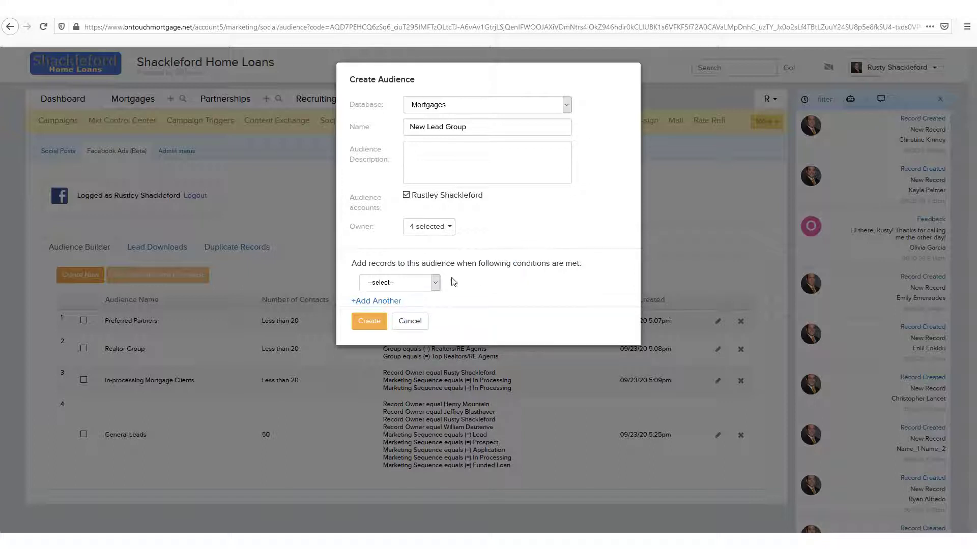
- Add an audience condition that Group equals First Time Homebuyers
click(418, 283)
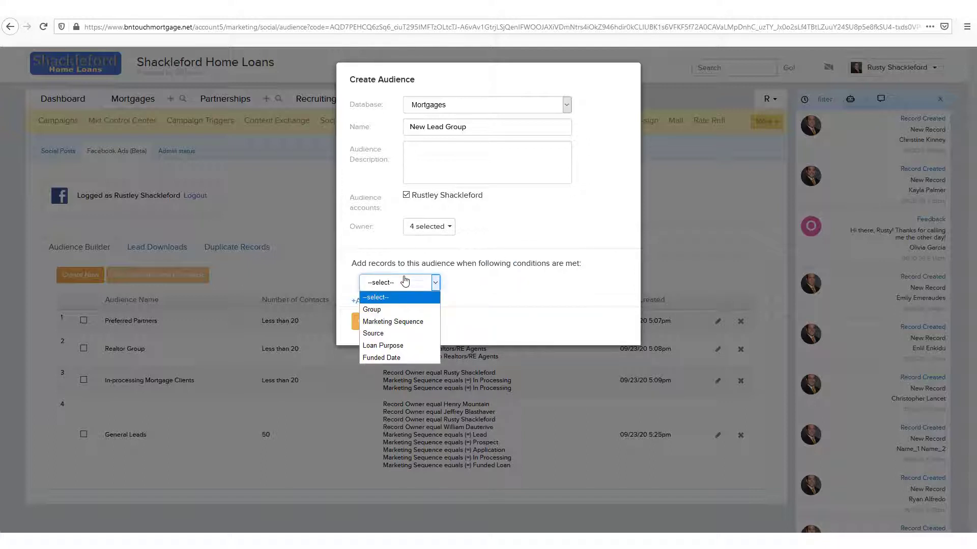
click(383, 310)
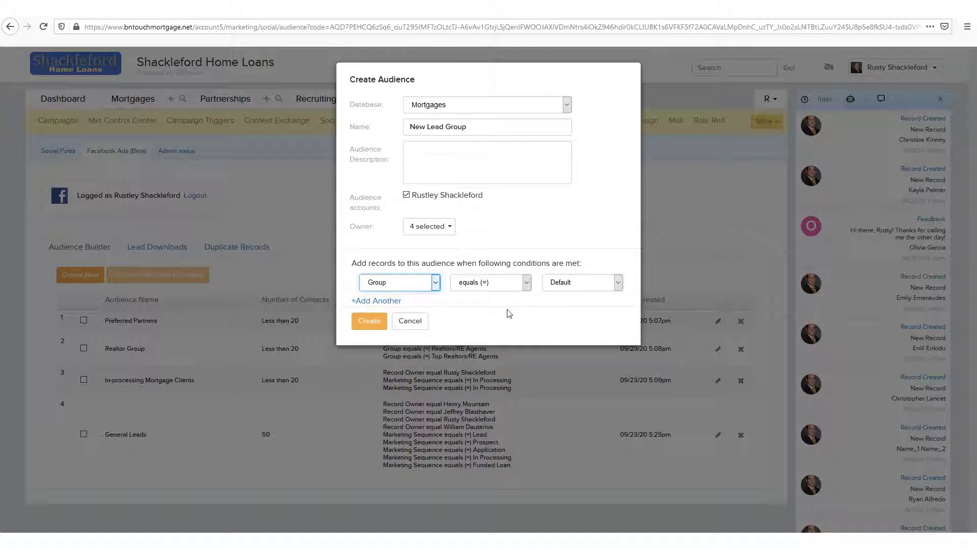
click(567, 295)
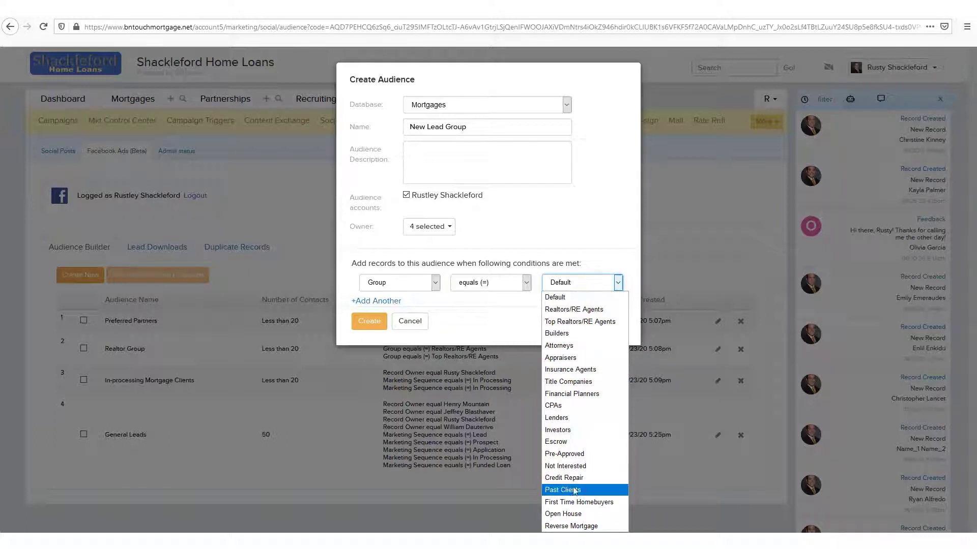
click(578, 503)
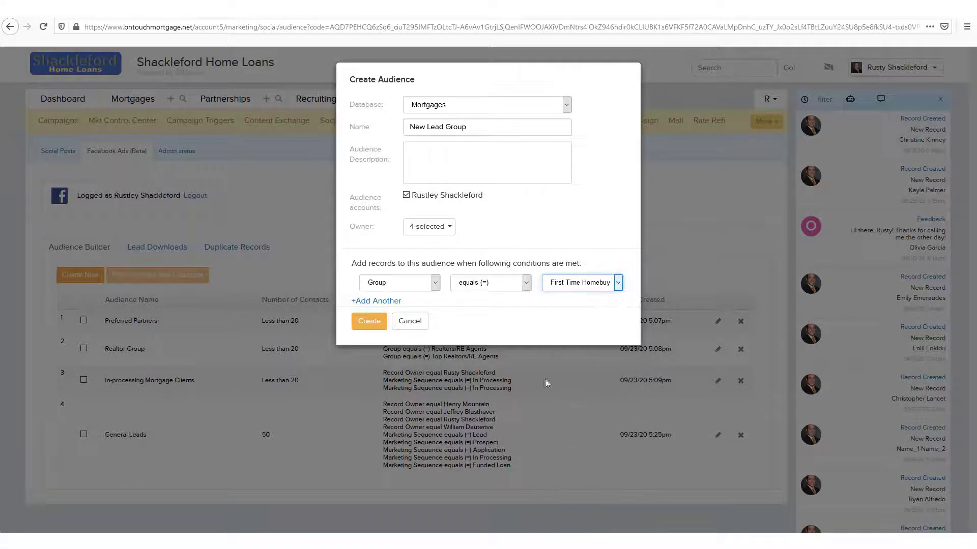
- Add a second condition that Marketing Sequence is not equal to Lead, and create the audience
click(394, 304)
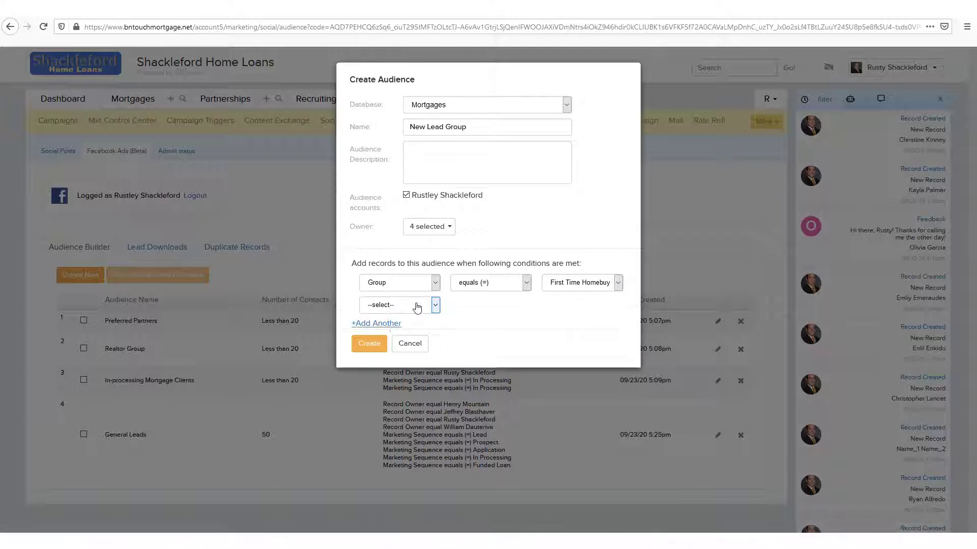
click(417, 307)
click(392, 344)
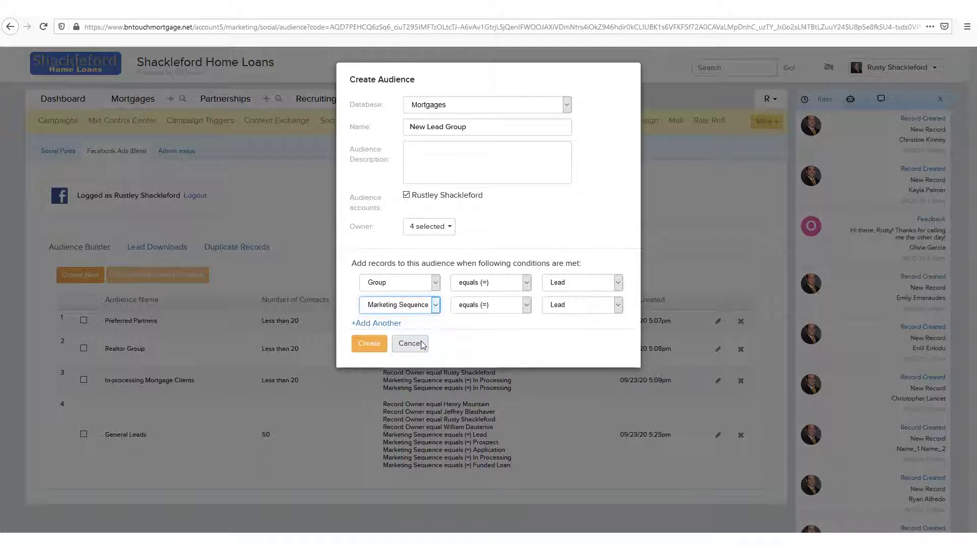
click(506, 310)
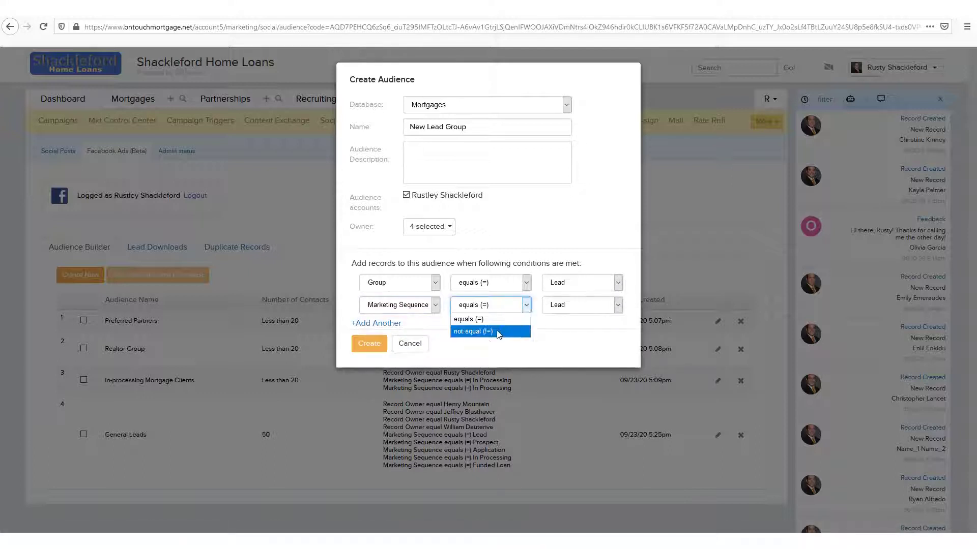
click(498, 332)
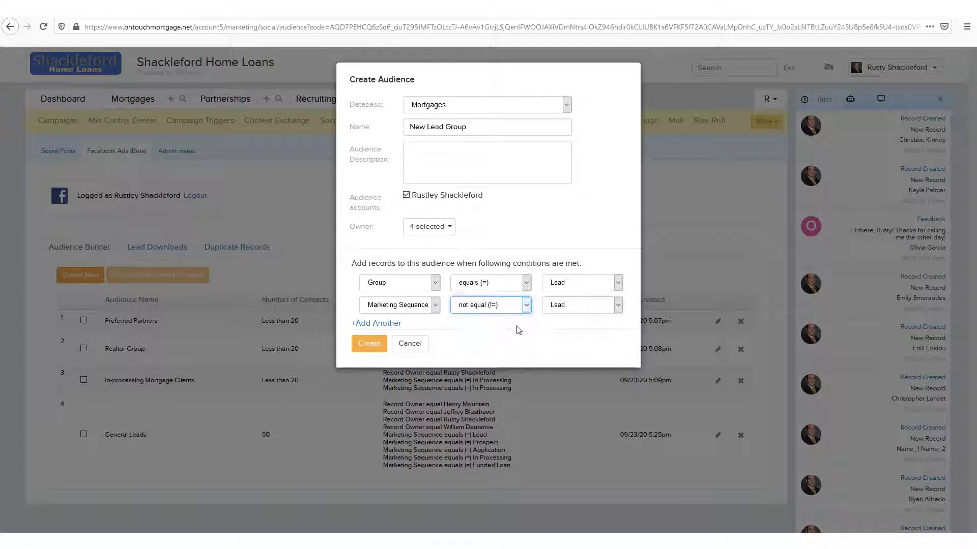
click(597, 311)
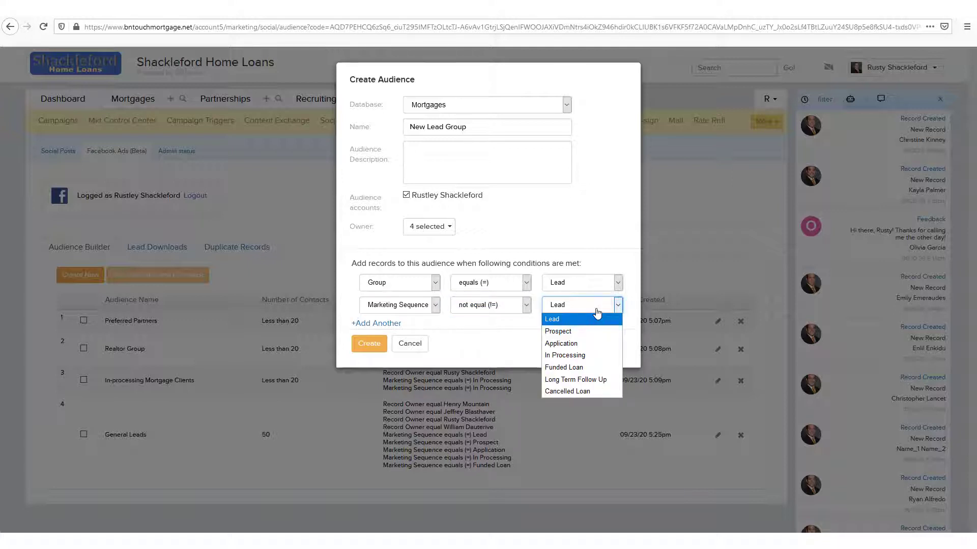
click(505, 345)
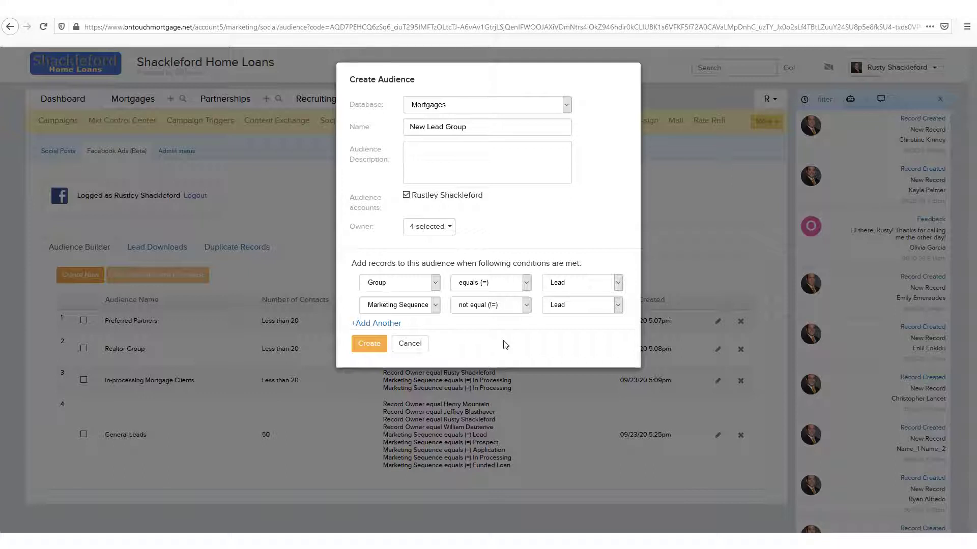
click(379, 343)
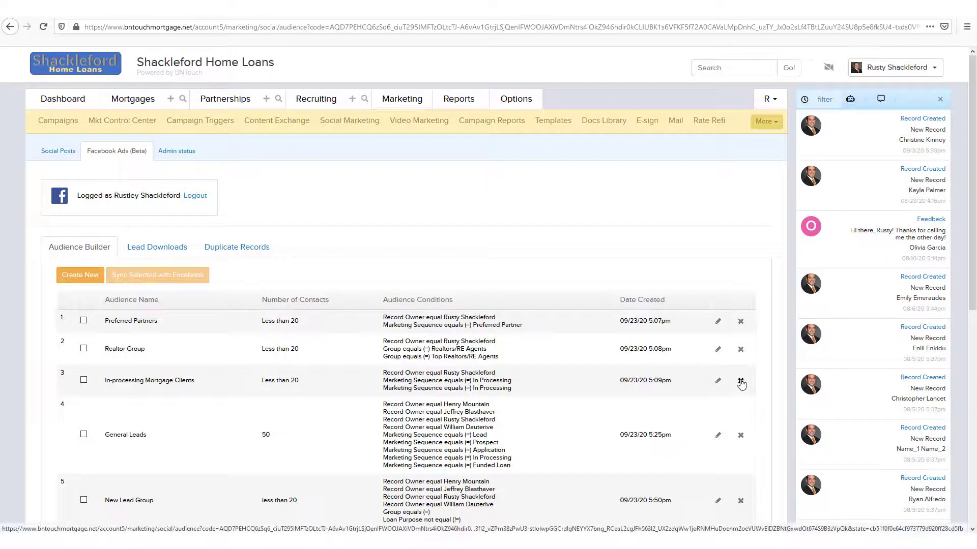
- Mark the In-processing Mortgage Clients and Realtor Group audiences for Facebook syncing, and open the lead downloads
click(84, 380)
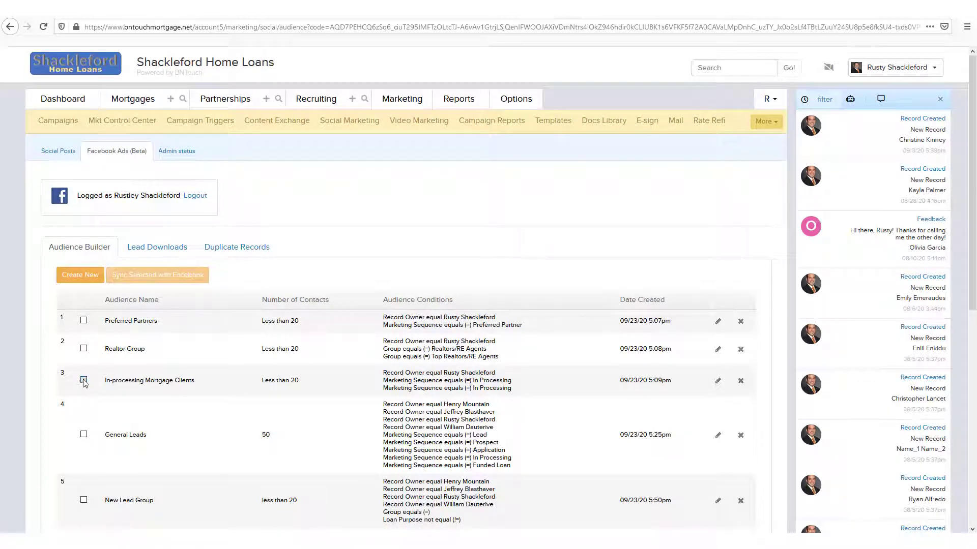
click(84, 350)
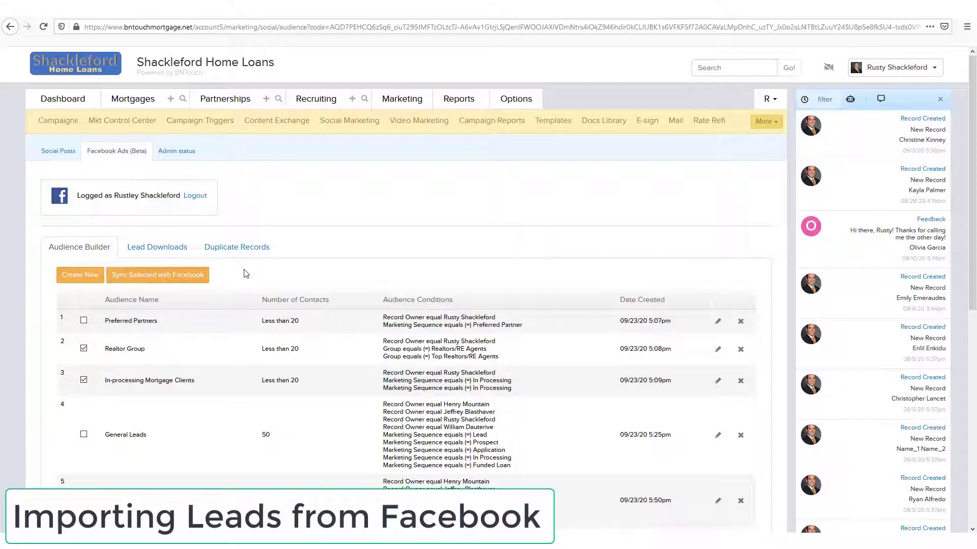
click(145, 248)
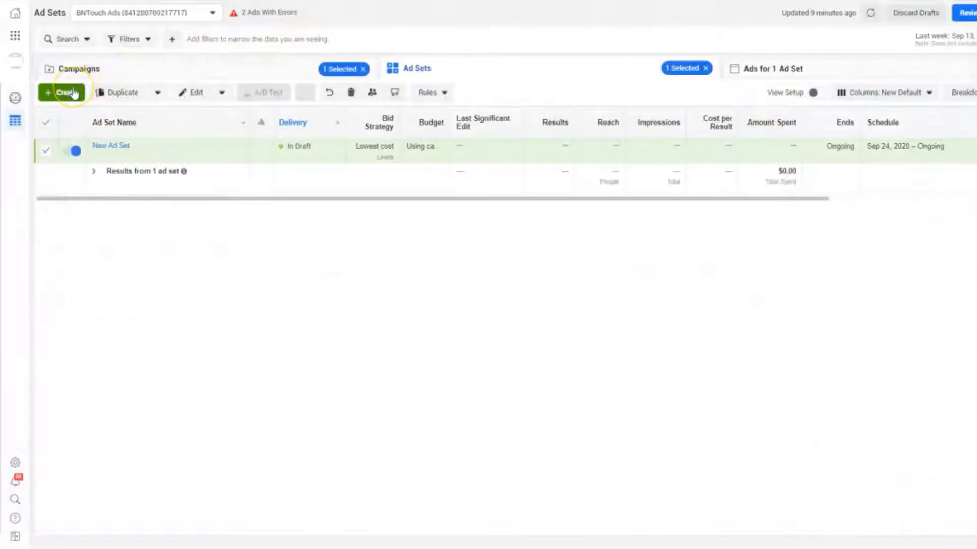
- Switch to Facebook Ads Manager and begin a new campaign with the Lead generation objective
click(73, 93)
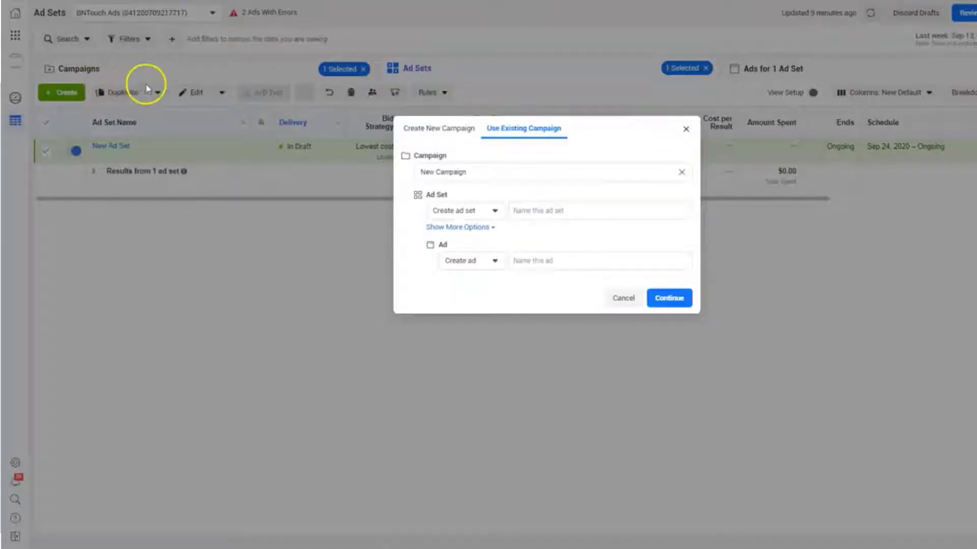
click(431, 131)
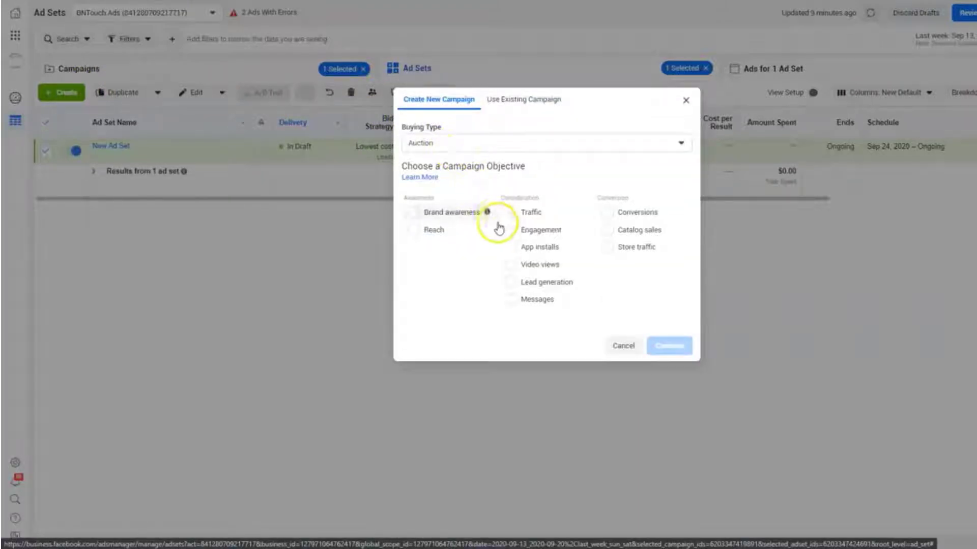
click(511, 284)
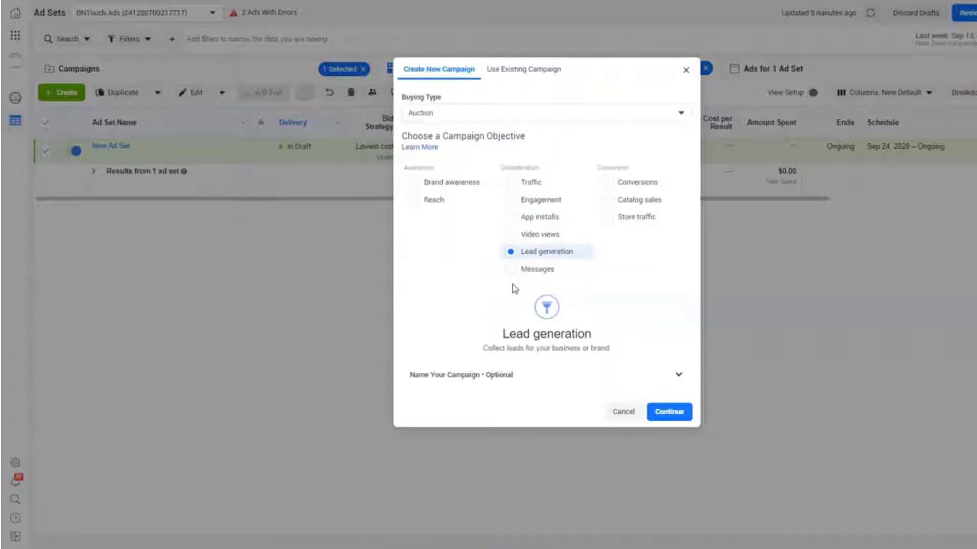
- Confirm the Lead generation objective, and switch to BNTouch's lead downloads to select the Shackleford Home Loans page
click(668, 412)
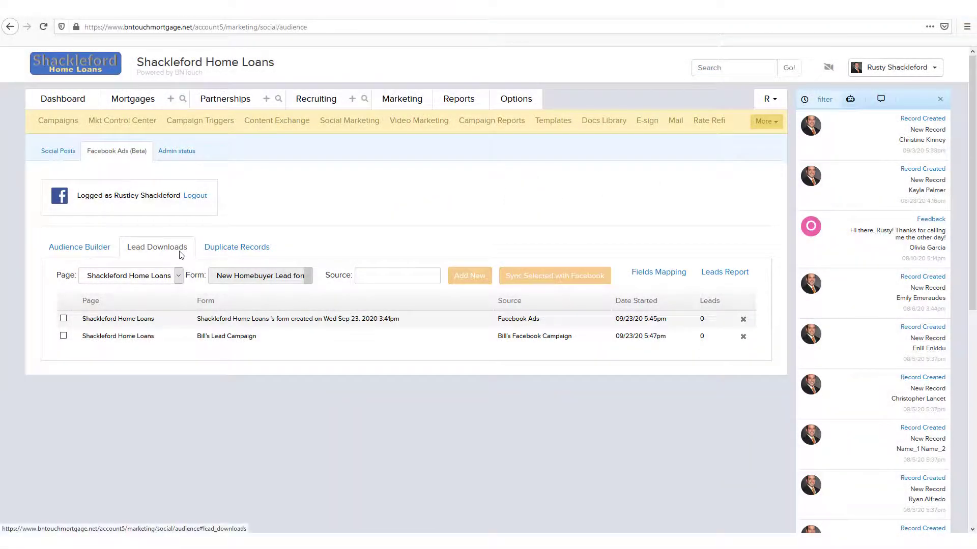
click(104, 282)
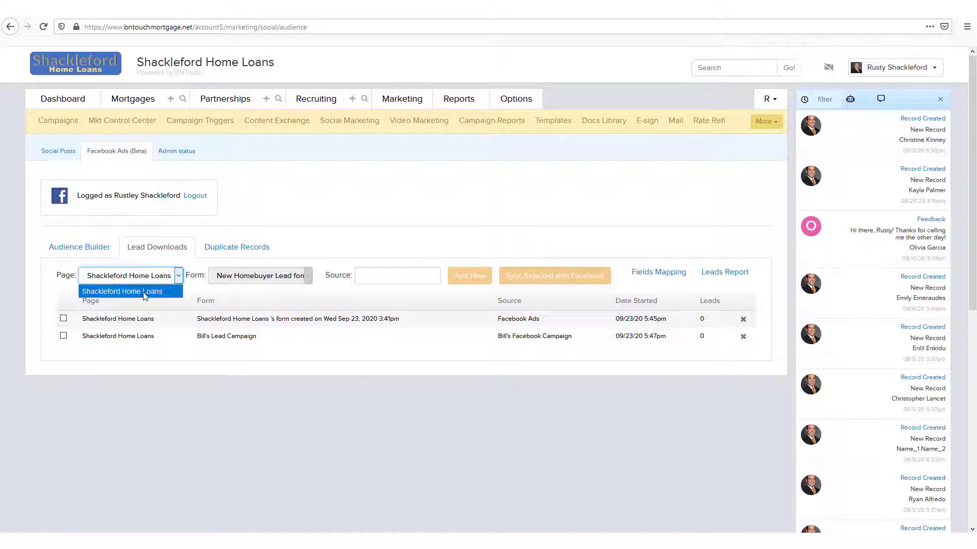
click(171, 292)
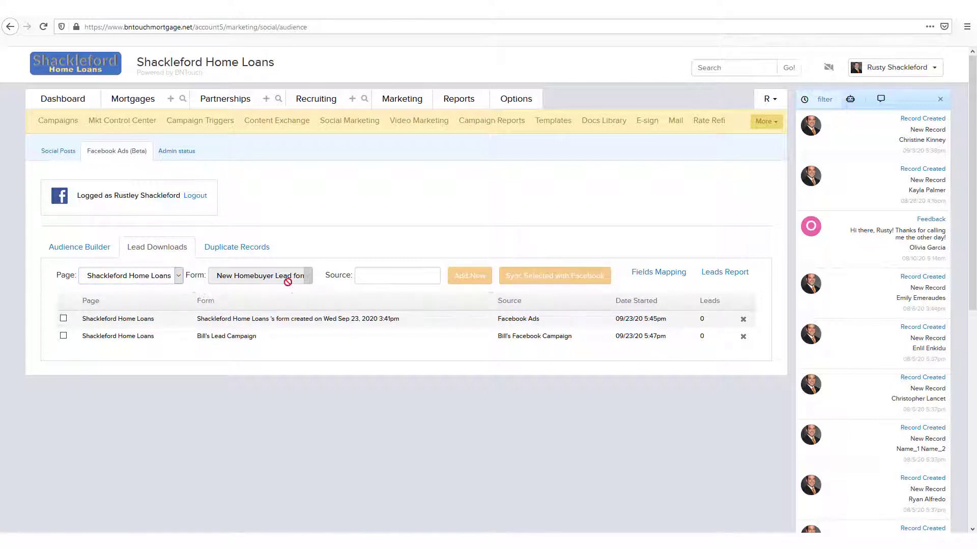
- Add the New Homebuyer Lead form with the source Facebook New Homebuyers, and save its field mapping
click(368, 276)
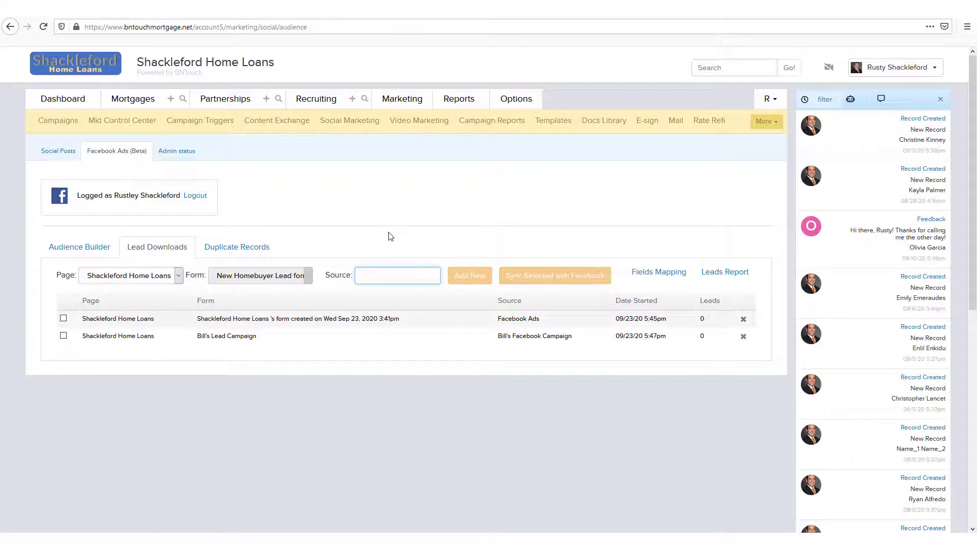
text(Facebook)
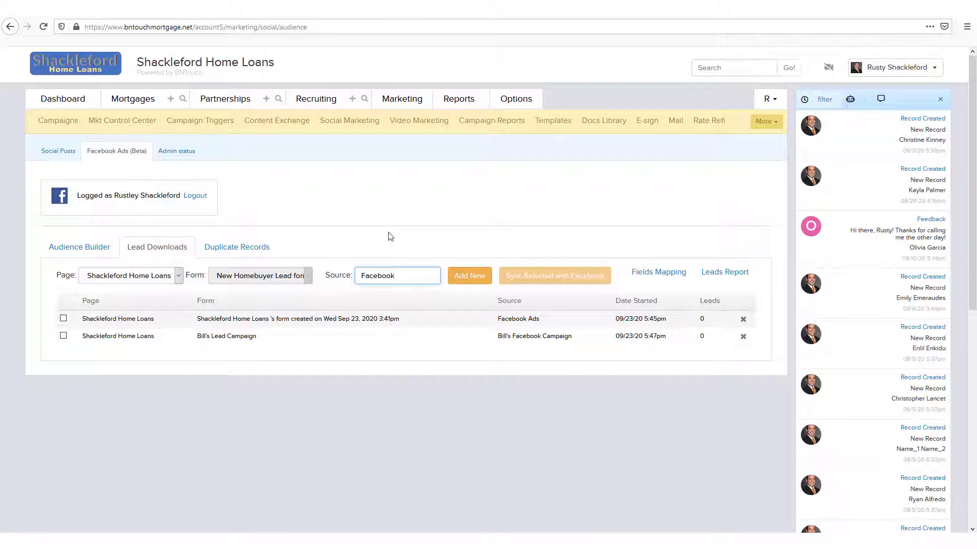
text( New Homebuyers)
click(388, 233)
click(473, 284)
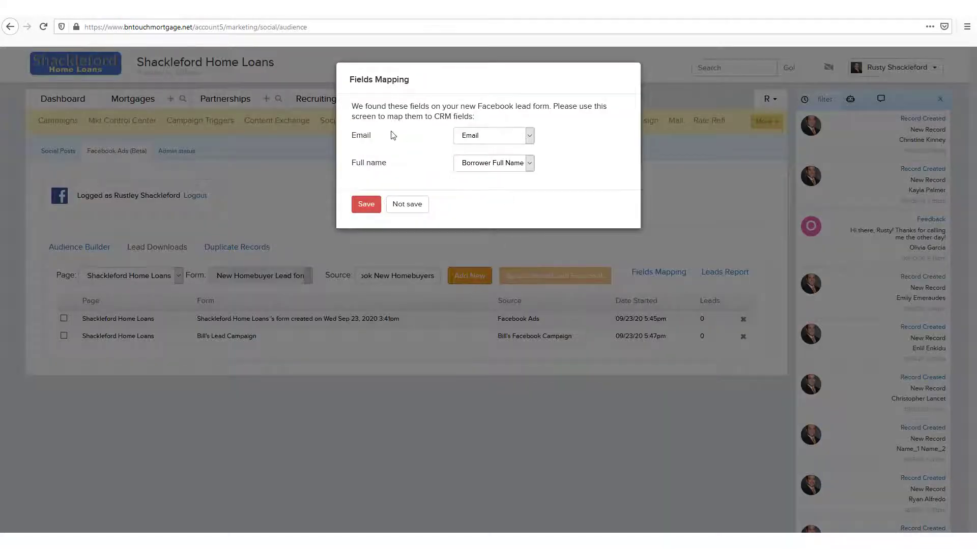
click(365, 206)
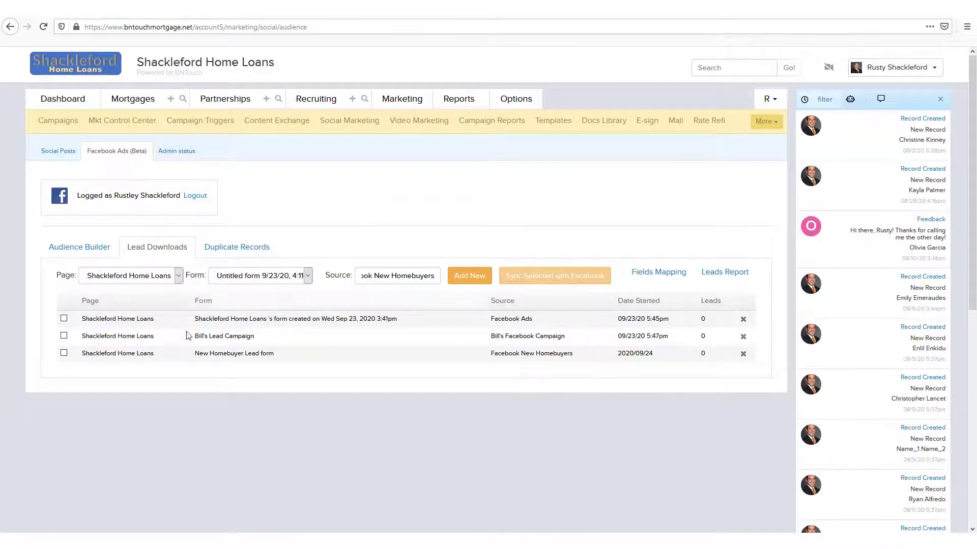
- Mark the New Homebuyer Lead form for syncing, and choose Borrower Full Name for its Full name field in the lead mapping
click(64, 354)
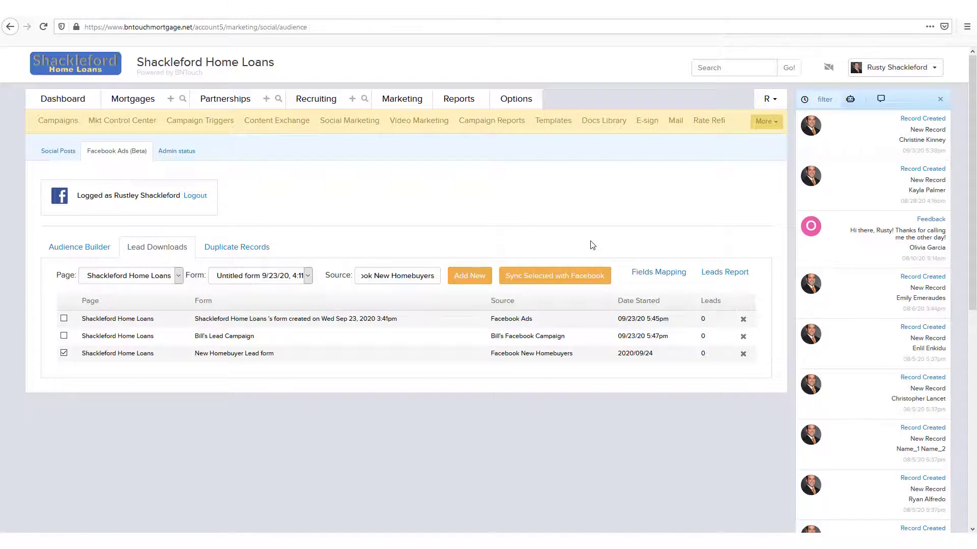
click(656, 275)
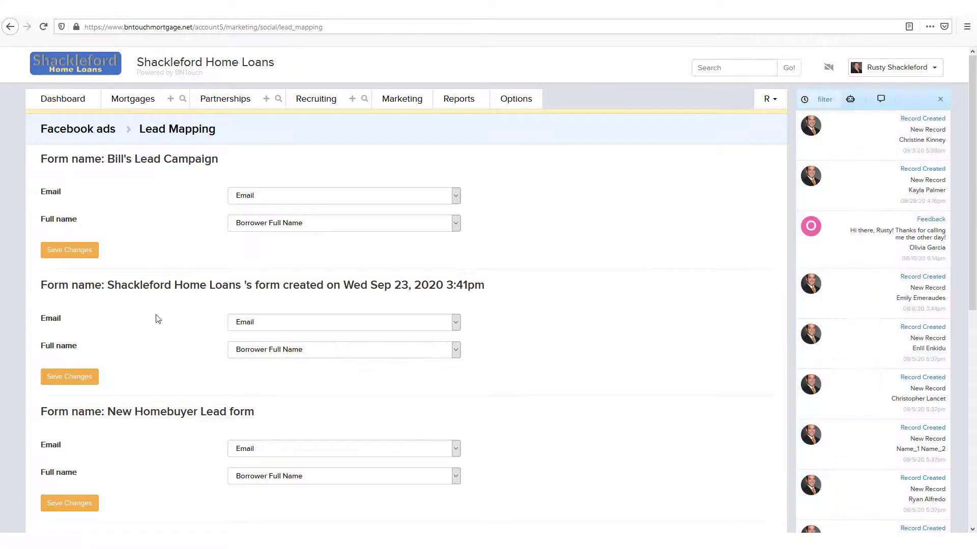
scroll(158, 318, down, 3)
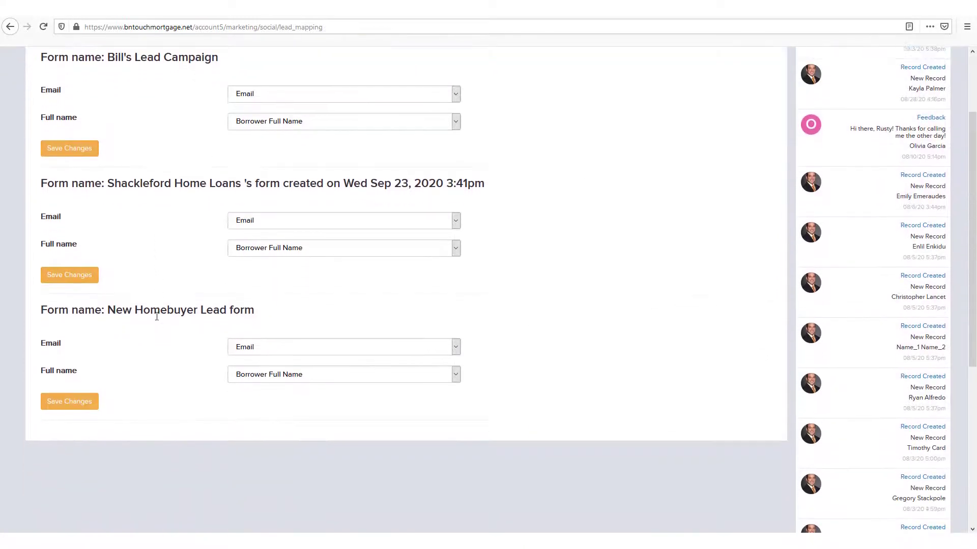
click(279, 374)
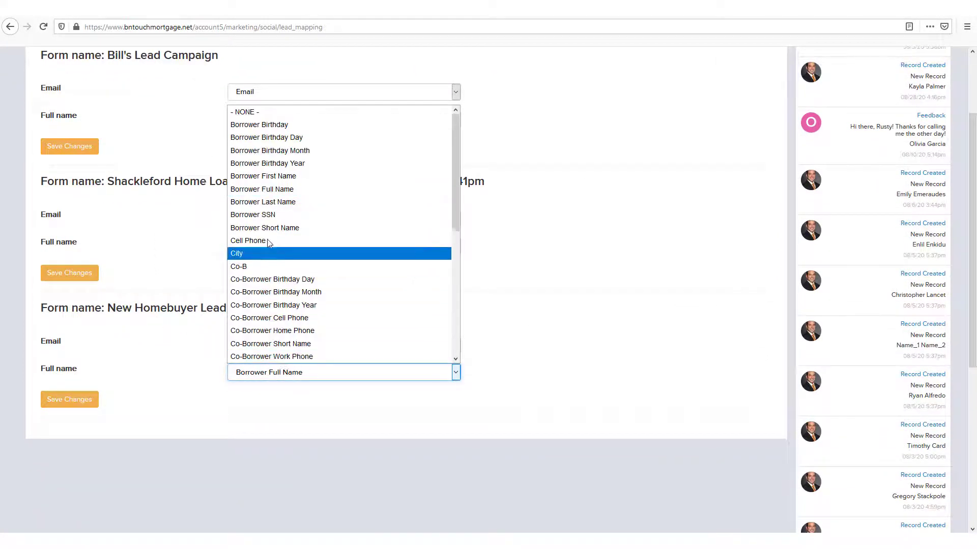
click(290, 194)
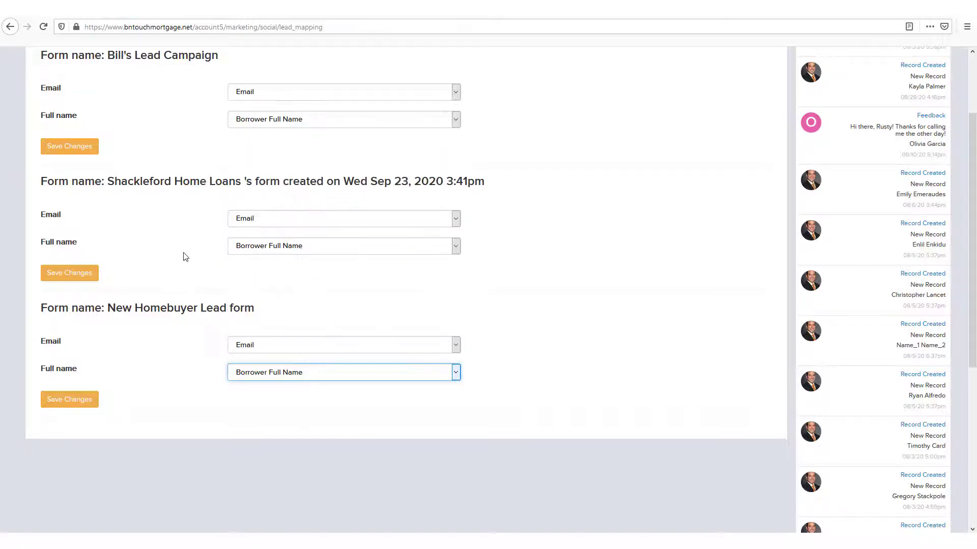
scroll(146, 362, up, 2)
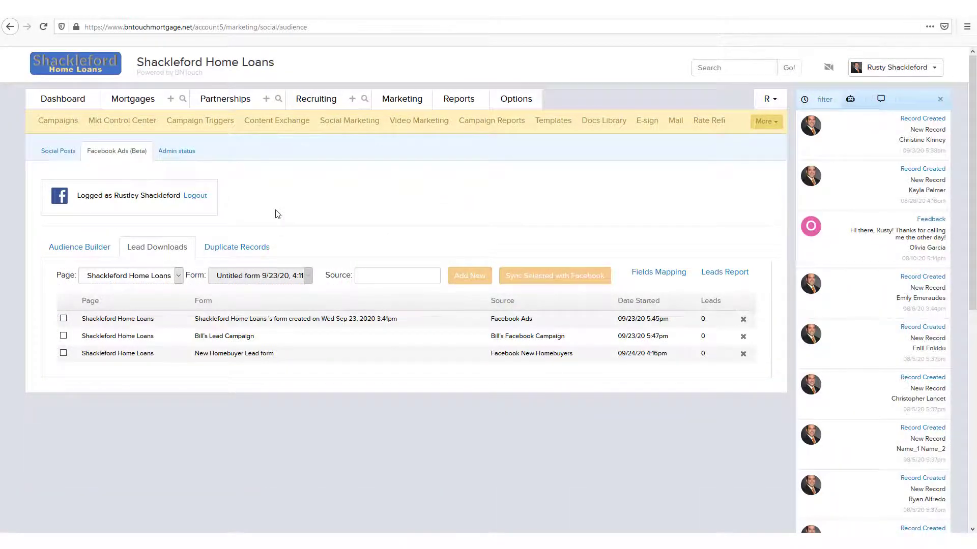
- Open the leads report and look through the users offered for filtering, keeping All selected
click(720, 277)
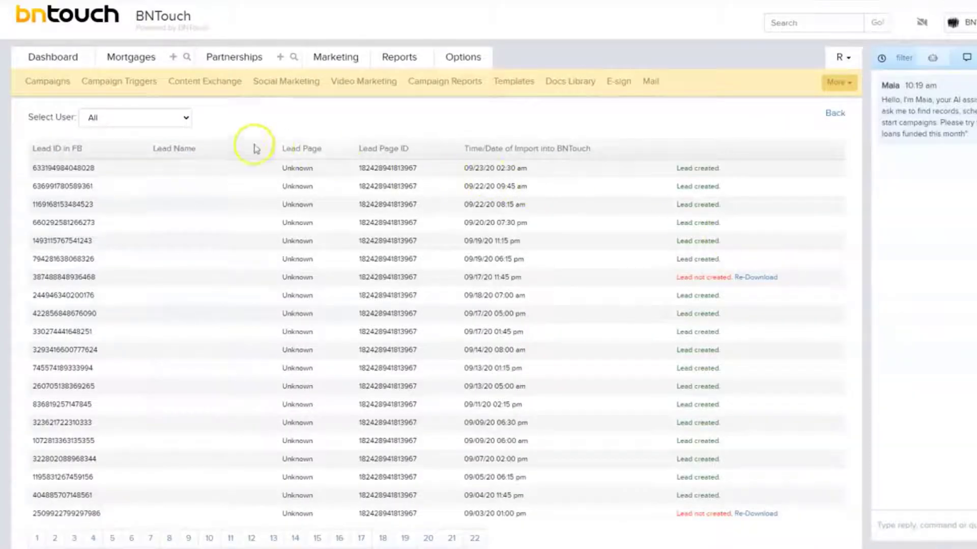
click(181, 122)
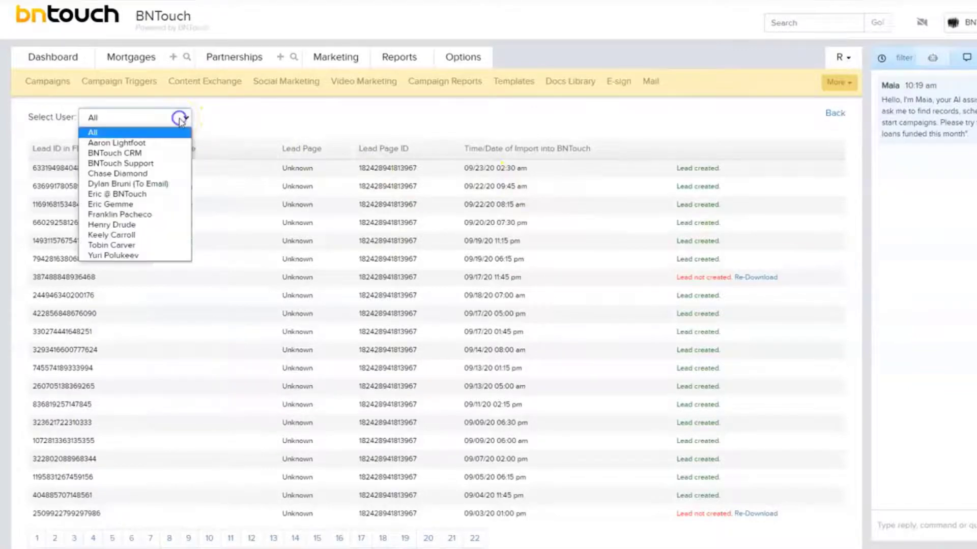
click(182, 122)
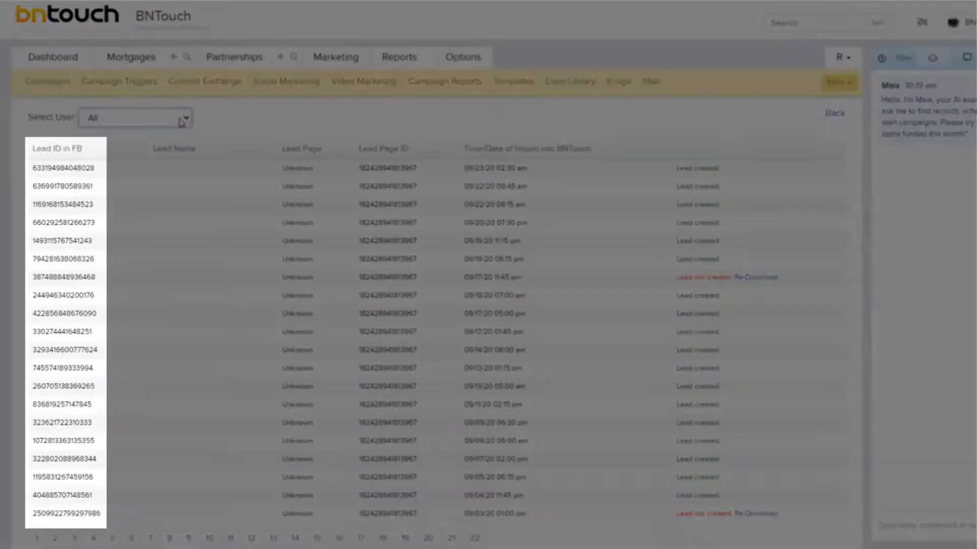